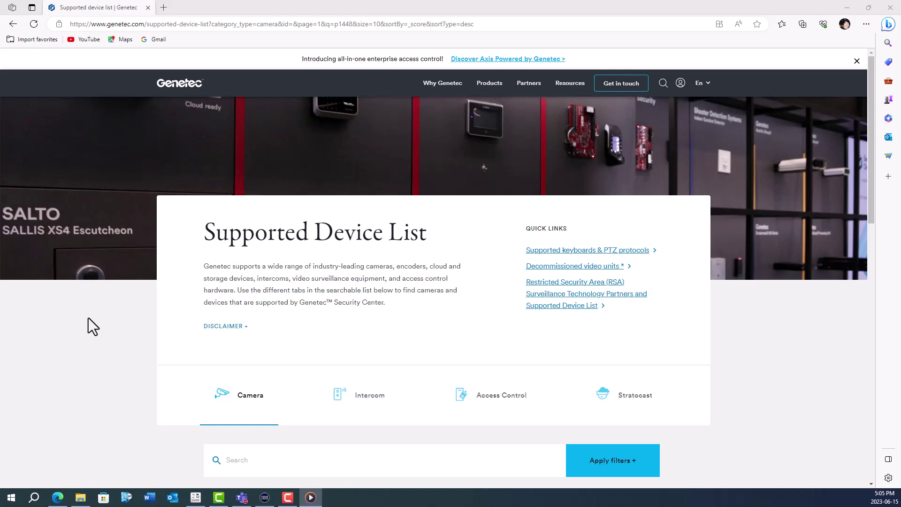
scroll(89, 318, down, 1)
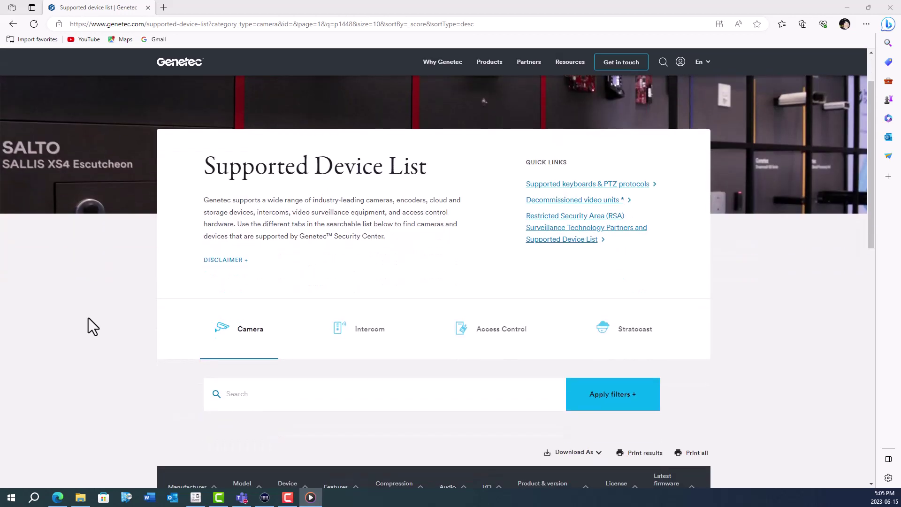
scroll(89, 317, down, 1)
scroll(89, 317, up, 1)
scroll(88, 318, up, 1)
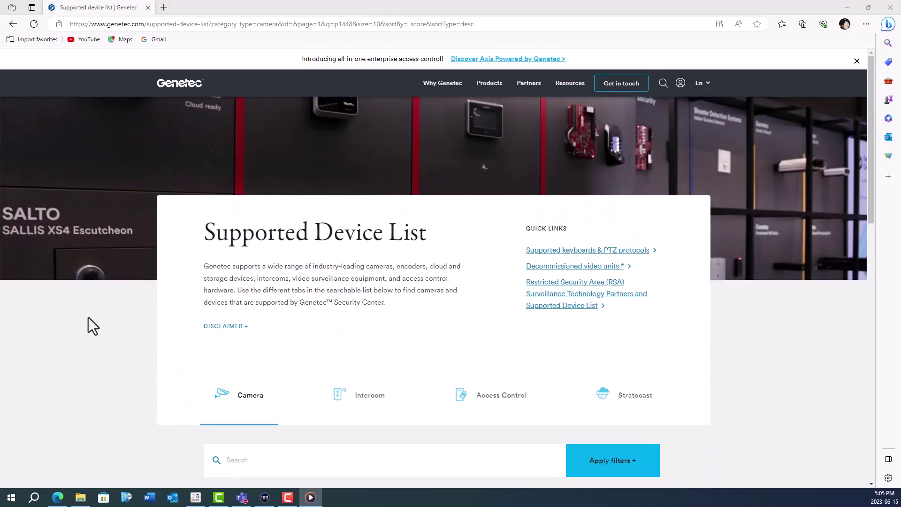
Bring up Config Tool, then return to the Supported Device List and clear the address selection
click(195, 496)
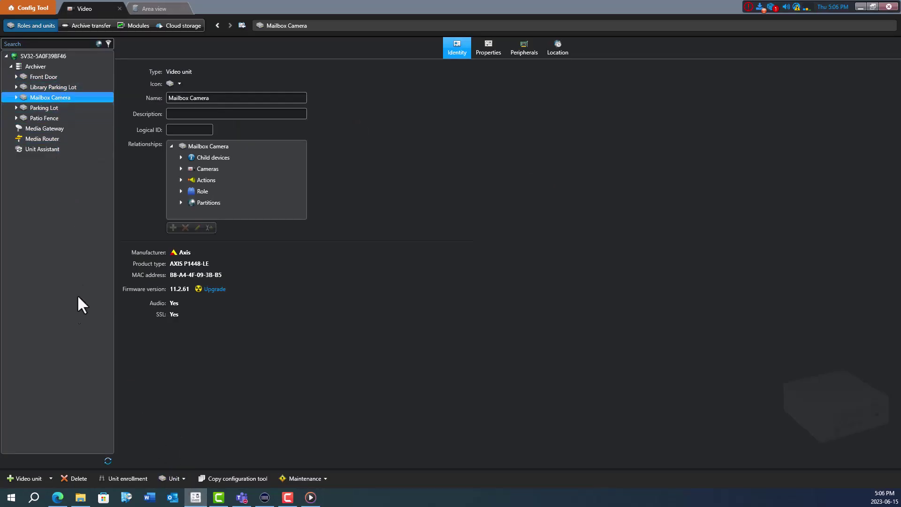
click(59, 498)
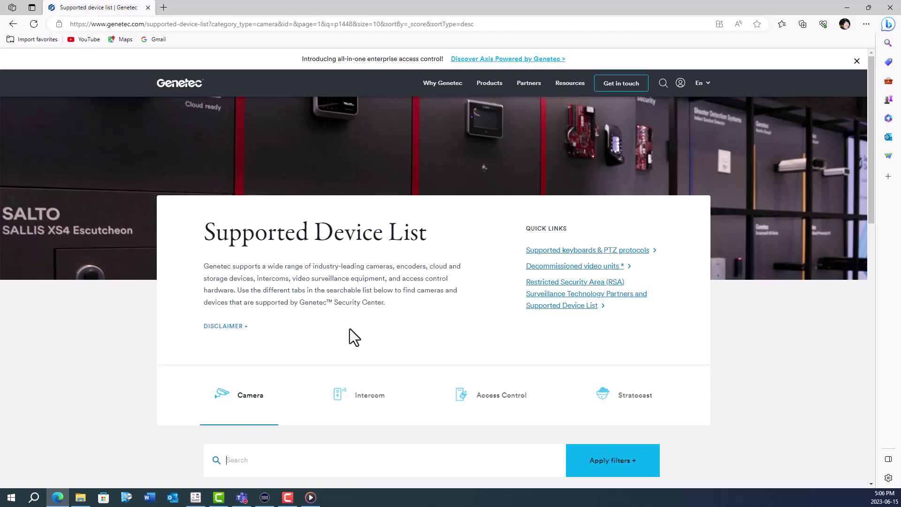
scroll(349, 329, down, 1)
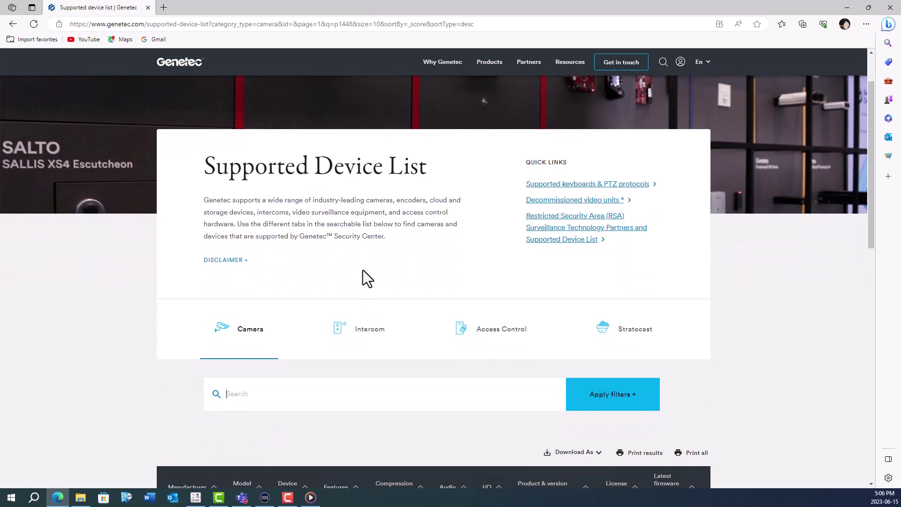
scroll(362, 270, down, 1)
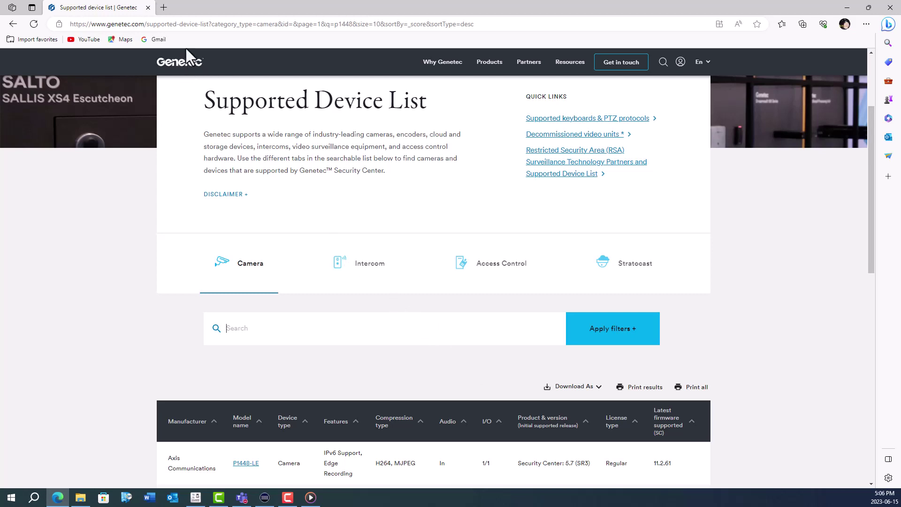
click(180, 26)
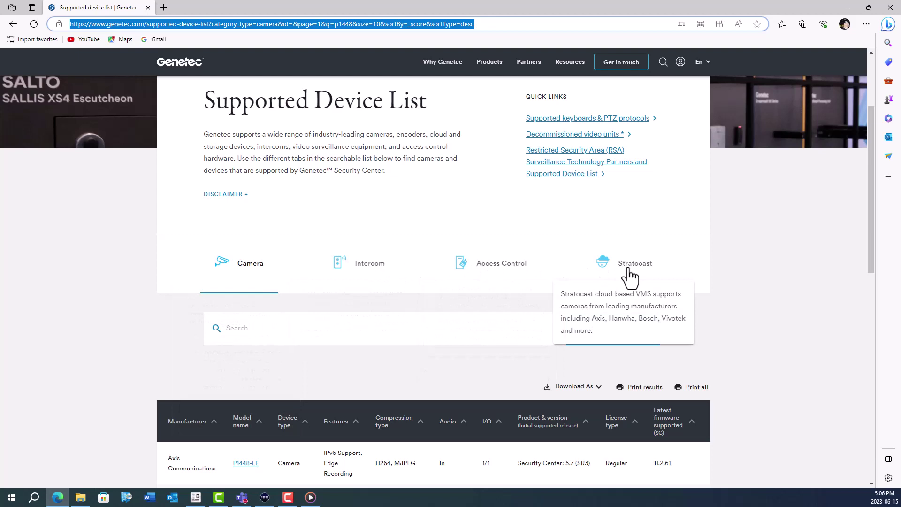
click(432, 324)
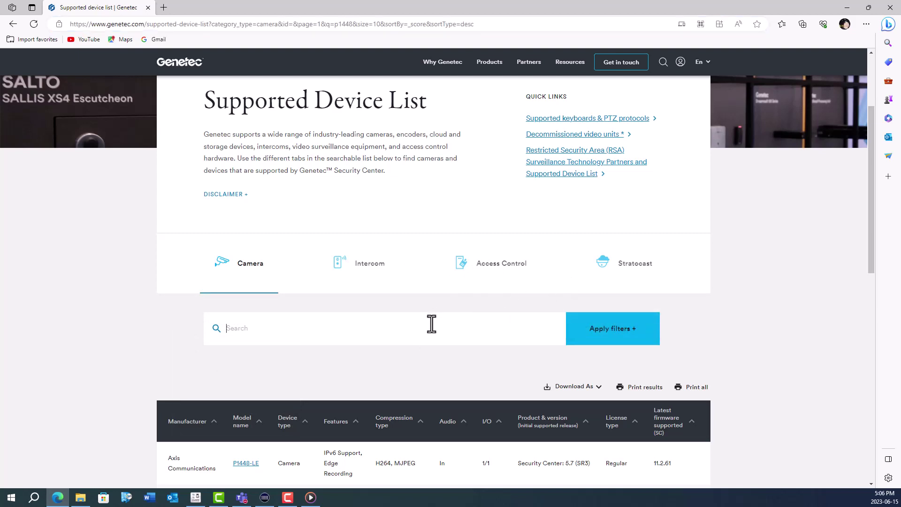
Search the device list for P1448, opening and dismissing the filter panel along the way
click(600, 331)
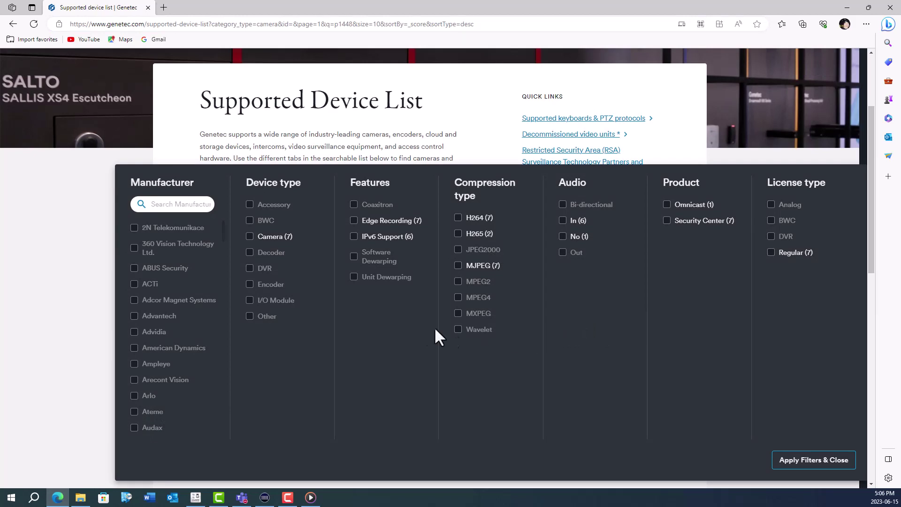
click(60, 254)
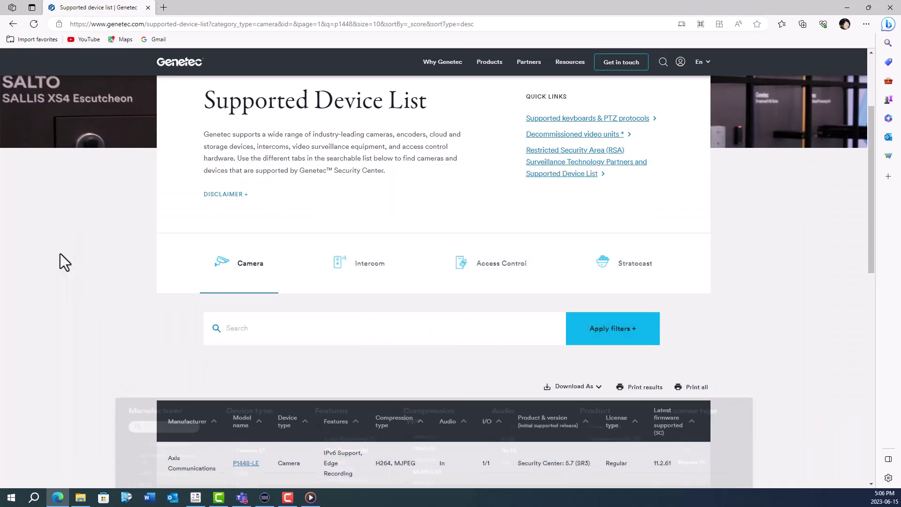
click(255, 327)
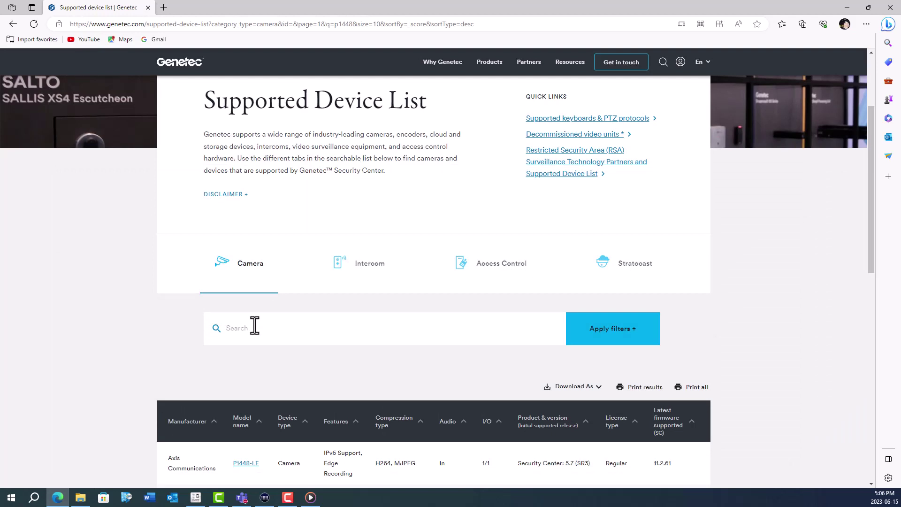
text(P1448)
click(604, 345)
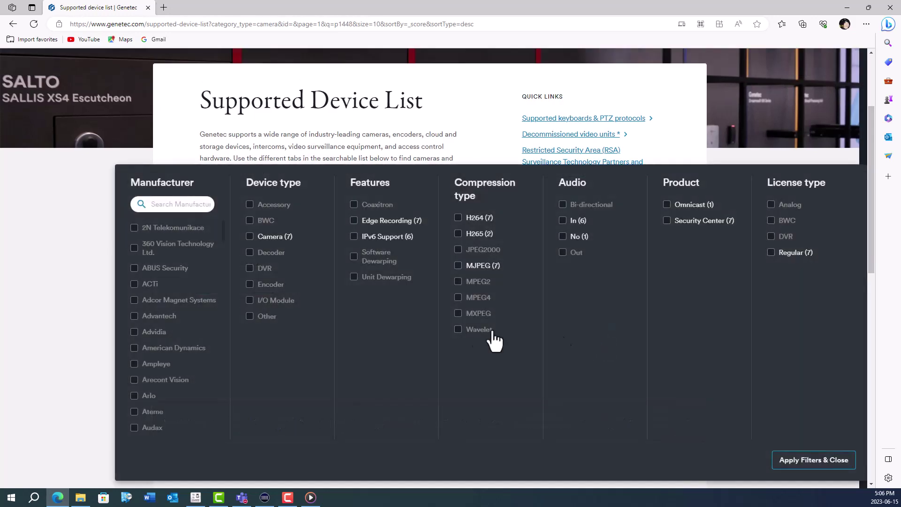
click(9, 245)
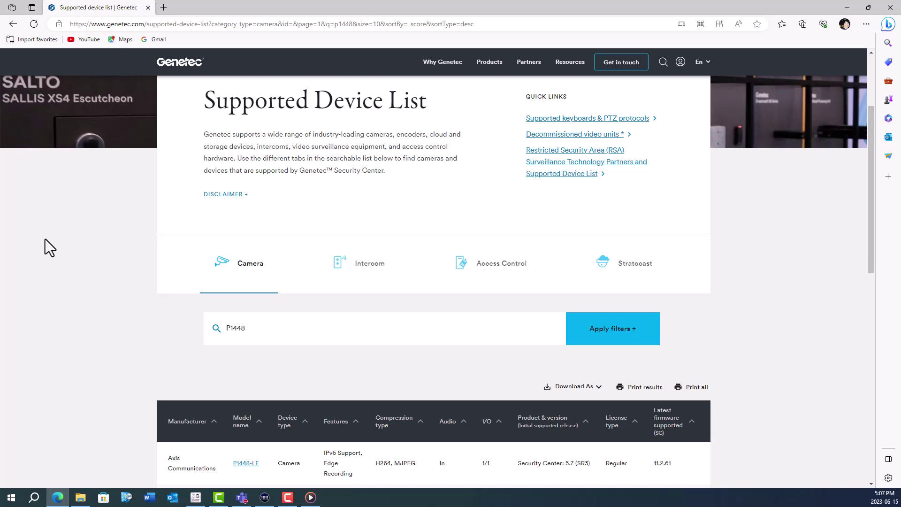
click(282, 329)
scroll(281, 328, down, 2)
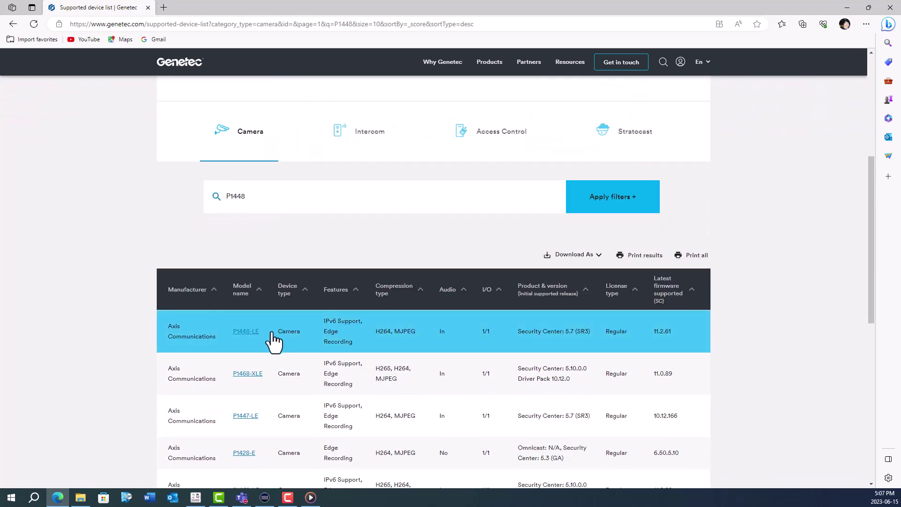
scroll(201, 363, down, 2)
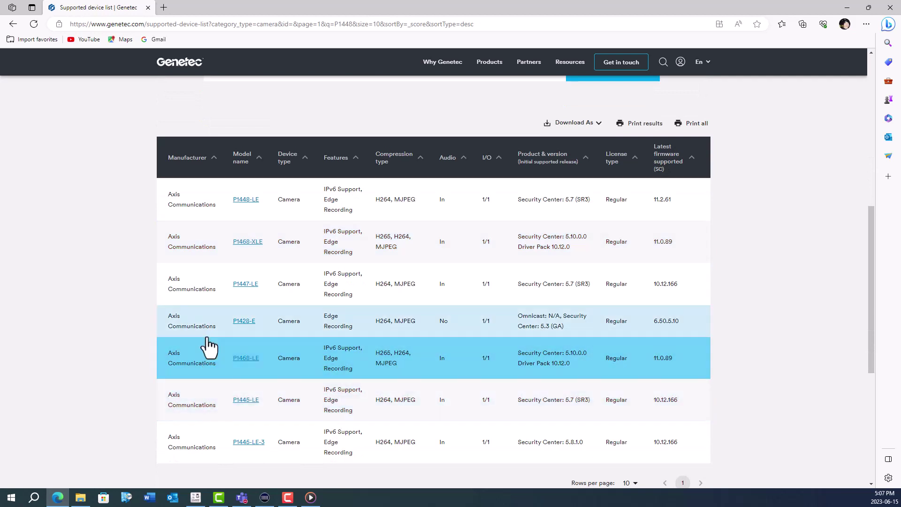
scroll(209, 346, up, 1)
scroll(210, 347, up, 1)
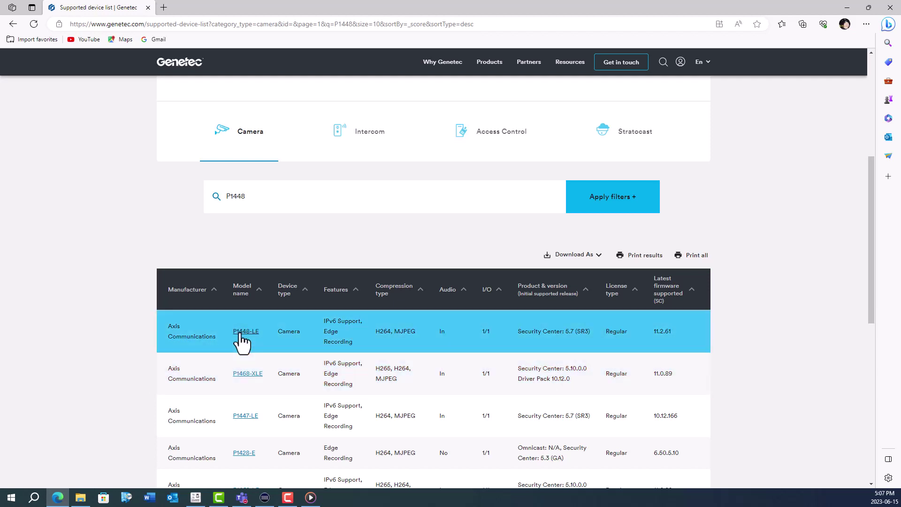
Open the Axis P1448-LE details page to check that firmware 11.2.61 is supported
click(243, 333)
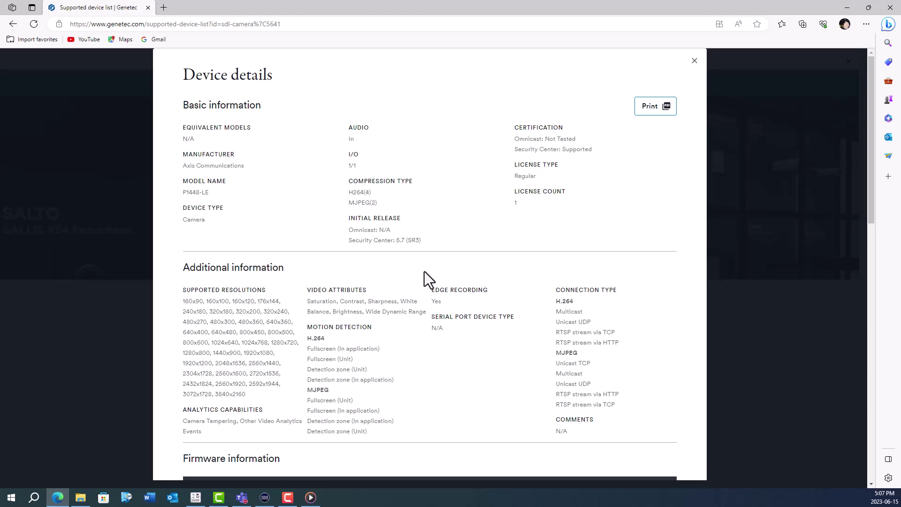
scroll(425, 271, down, 2)
scroll(425, 271, down, 2)
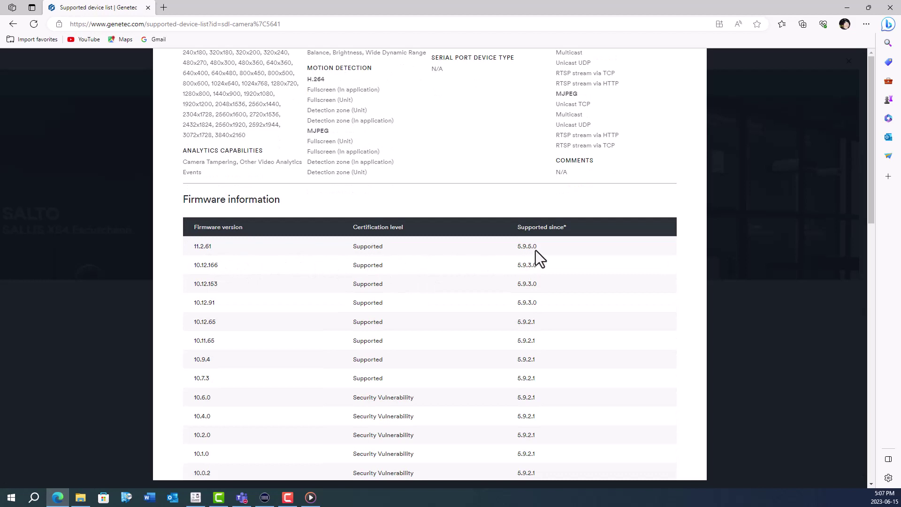
scroll(535, 250, down, 1)
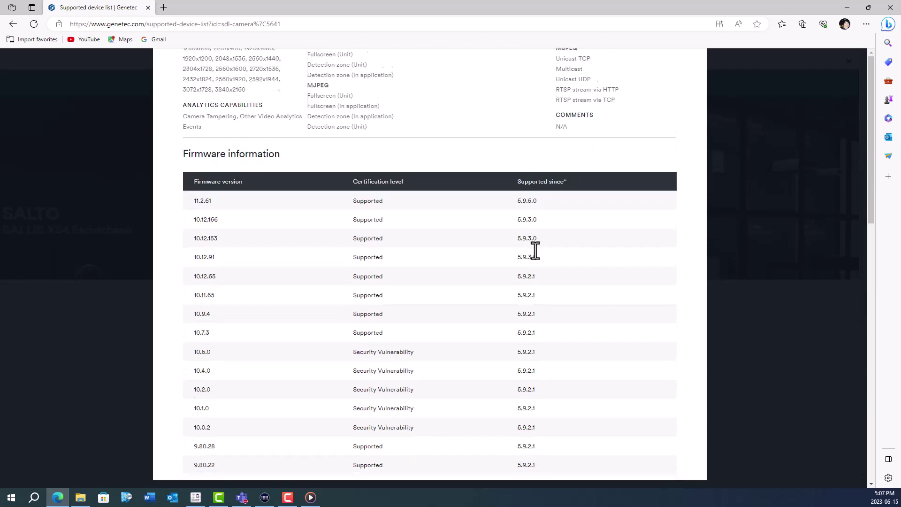
scroll(535, 251, down, 1)
scroll(536, 250, down, 1)
scroll(535, 250, down, 3)
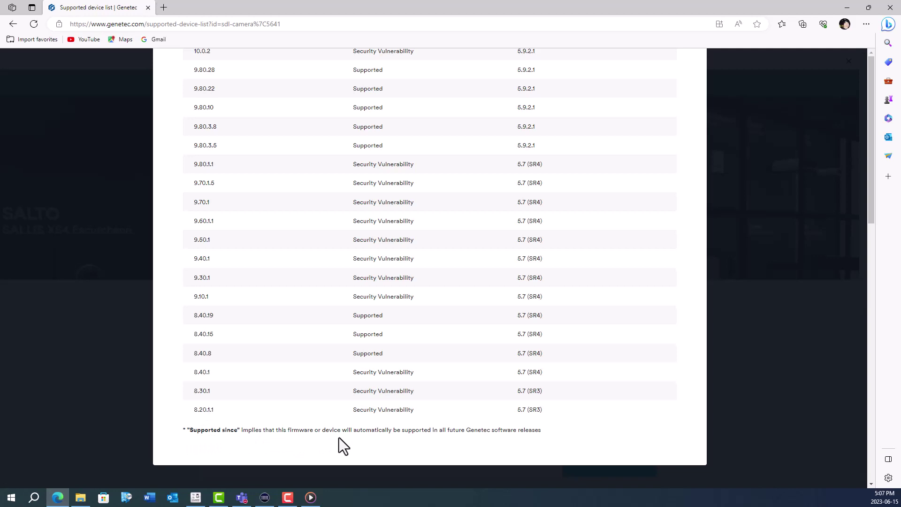
scroll(339, 437, up, 2)
scroll(339, 438, up, 6)
scroll(339, 437, up, 1)
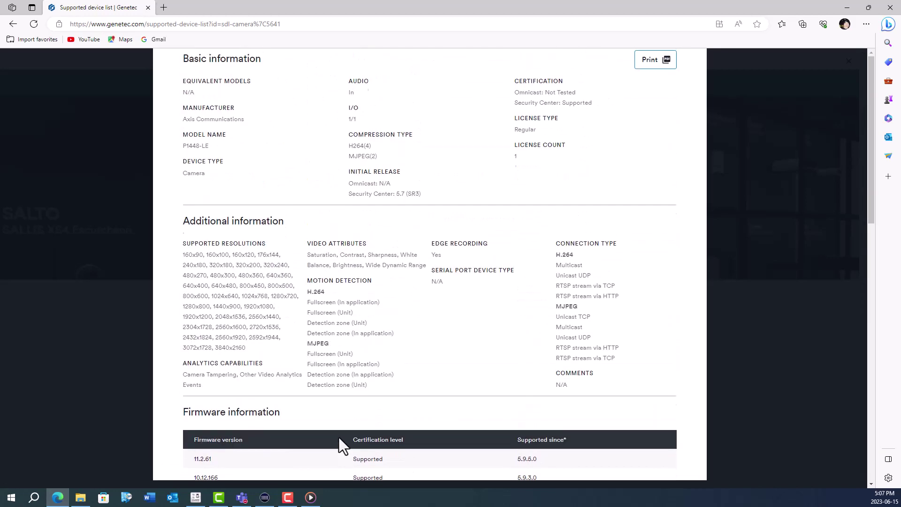
scroll(338, 437, up, 1)
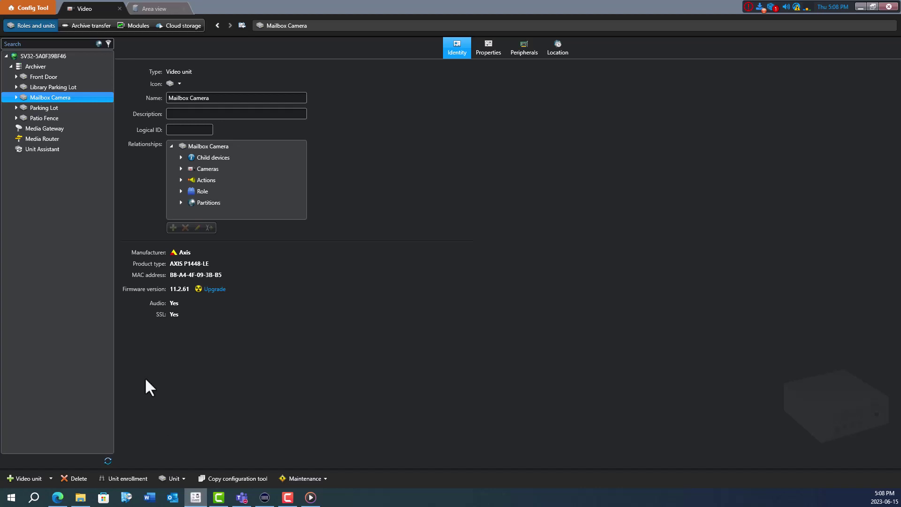
click(27, 7)
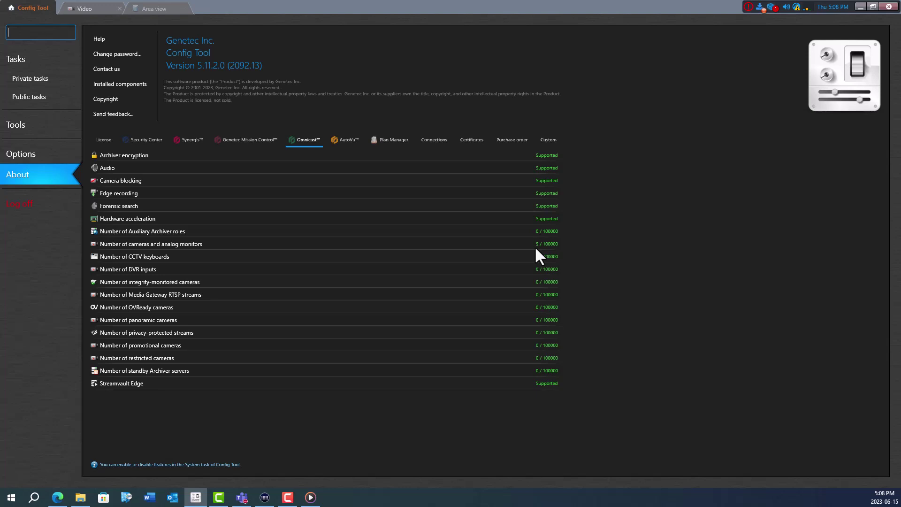
Manually add Bosch unit 192.168.1.181 with product type Legacy (CPP7.3 and older)
click(94, 6)
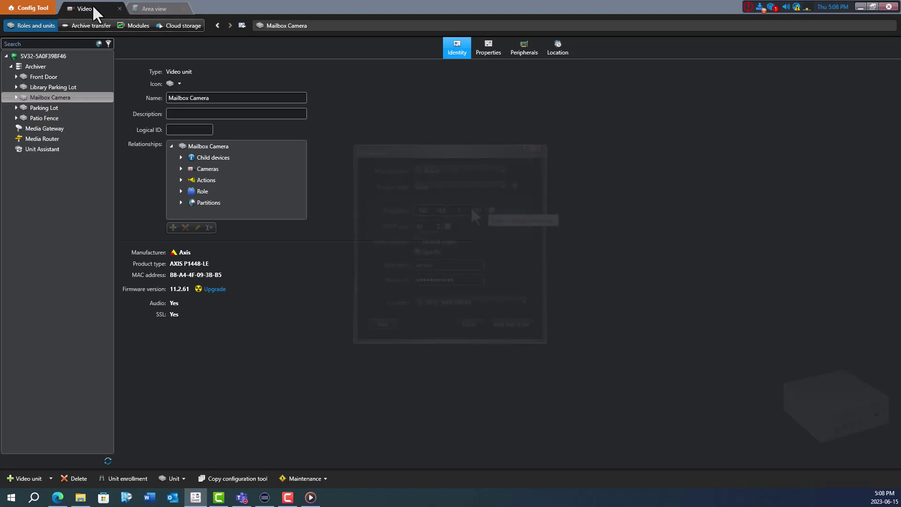
click(375, 320)
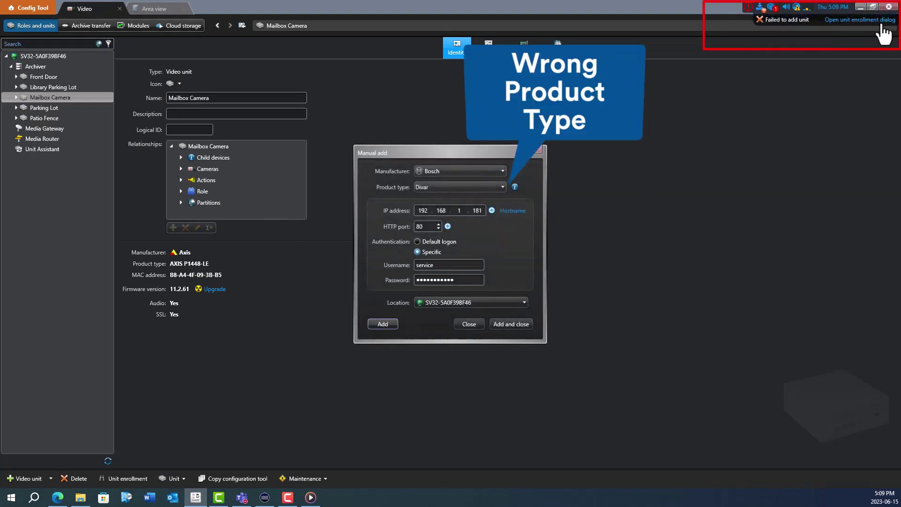
click(492, 185)
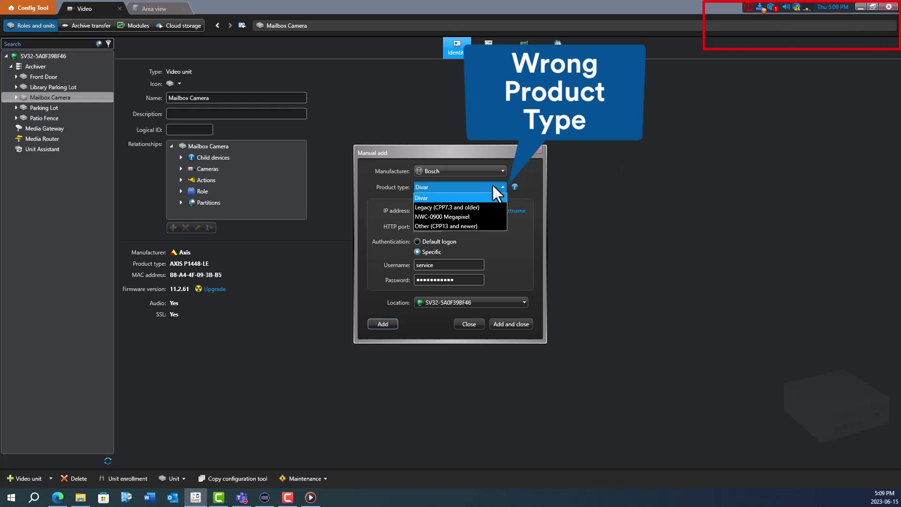
click(449, 203)
click(483, 187)
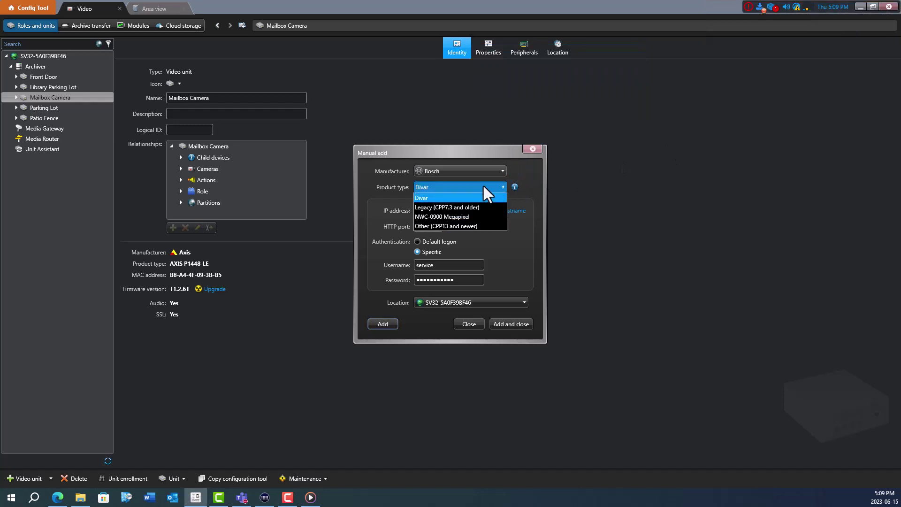
click(461, 204)
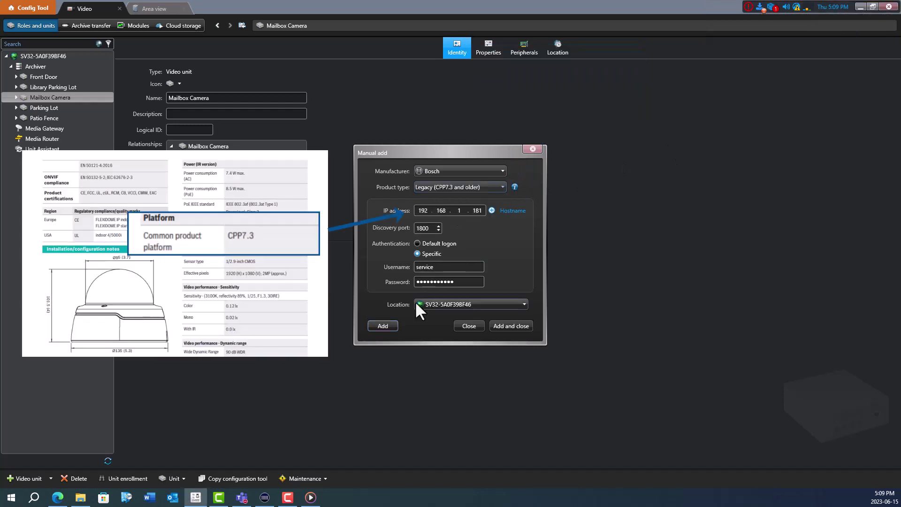
click(382, 327)
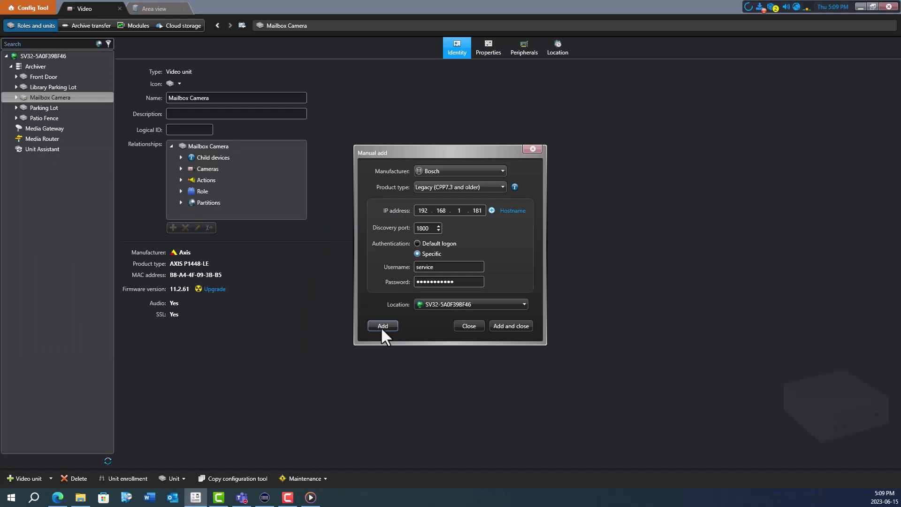
click(534, 149)
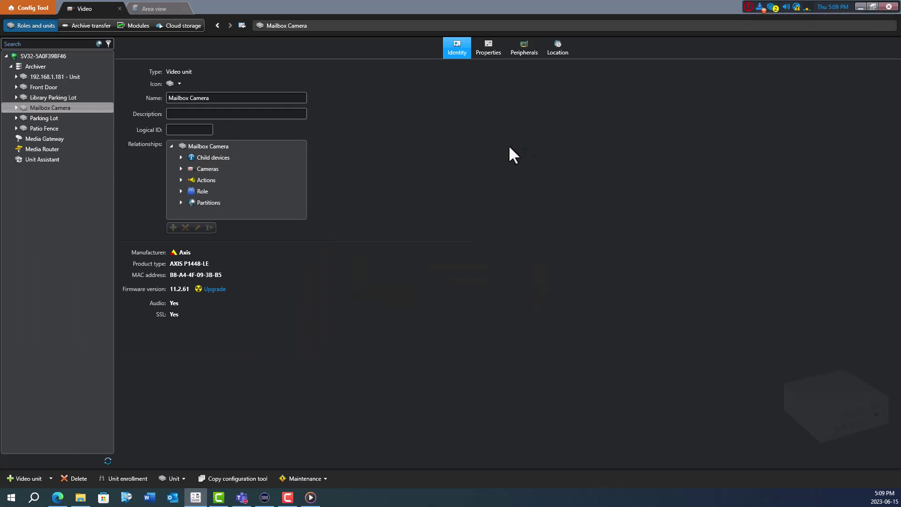
Select the Library Parking Lot unit and reconnect it from the Unit menu
click(53, 94)
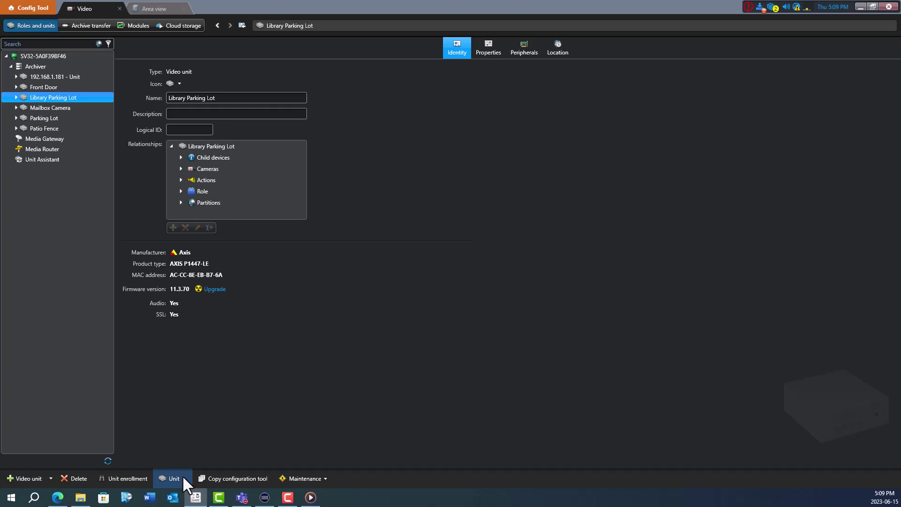
click(182, 476)
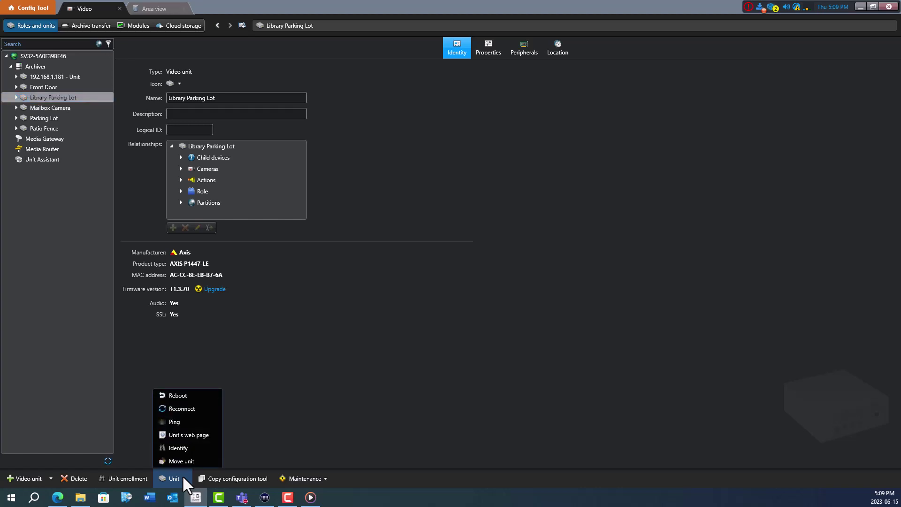
click(180, 409)
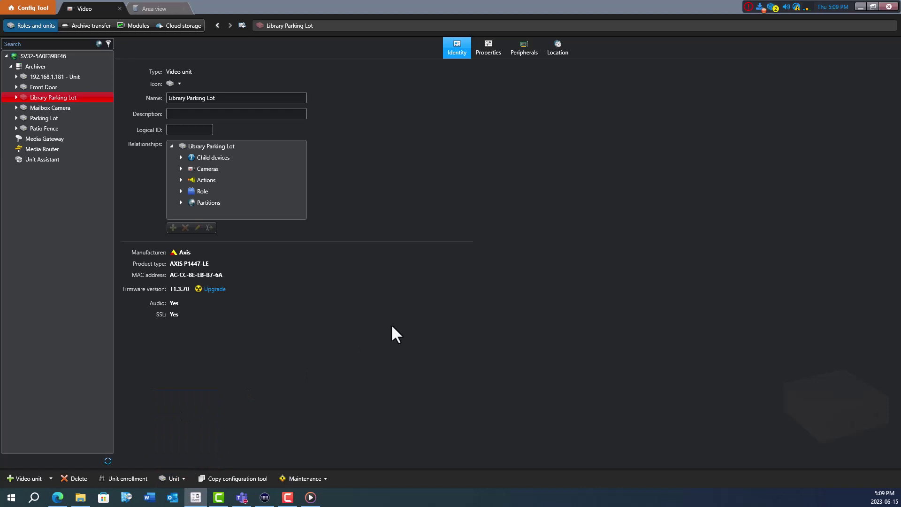
Ping Library Parking Lot at 192.168.1.201, confirming 1 ms with TCP and HTTP passing
click(181, 477)
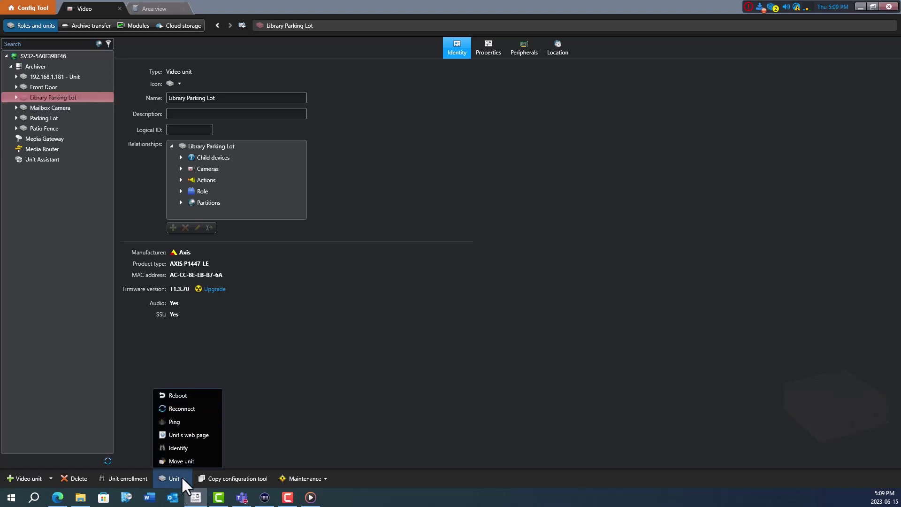
click(178, 421)
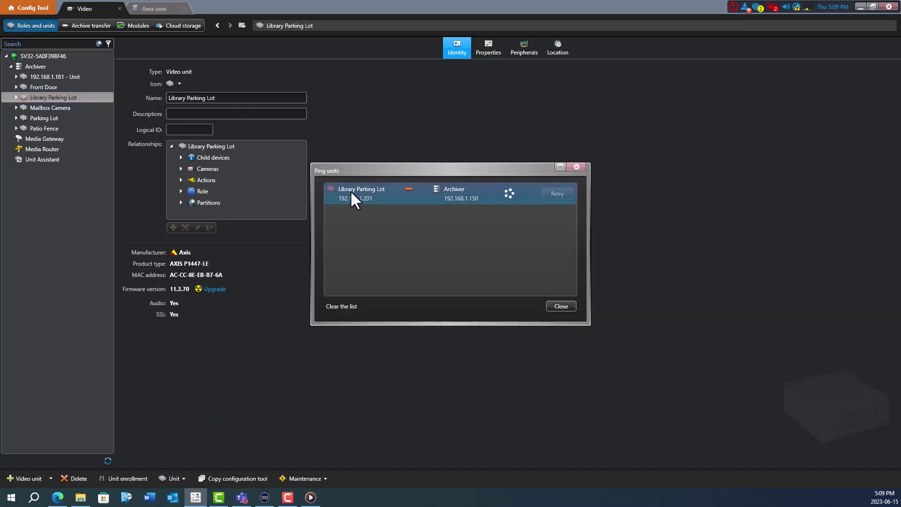
click(578, 167)
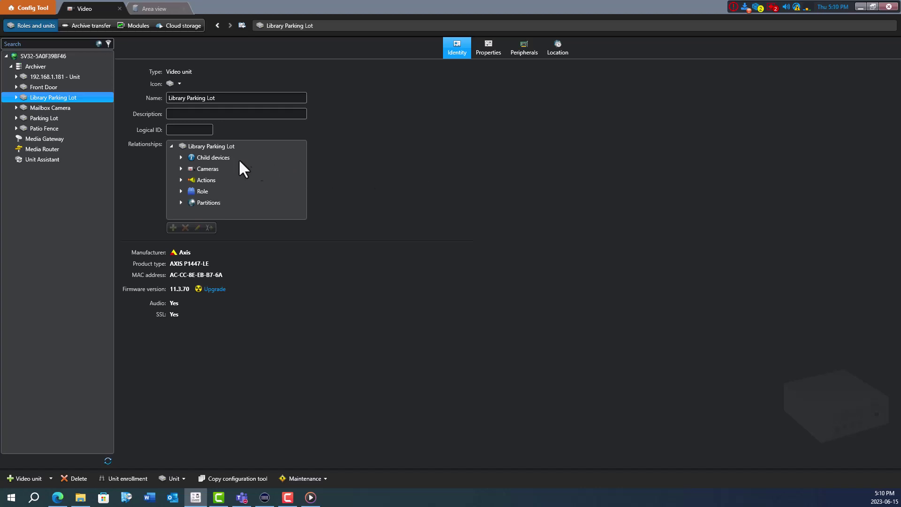
Delete the 192.168.1.181 - Unit, confirming the deletion but keeping its camera archives
click(104, 76)
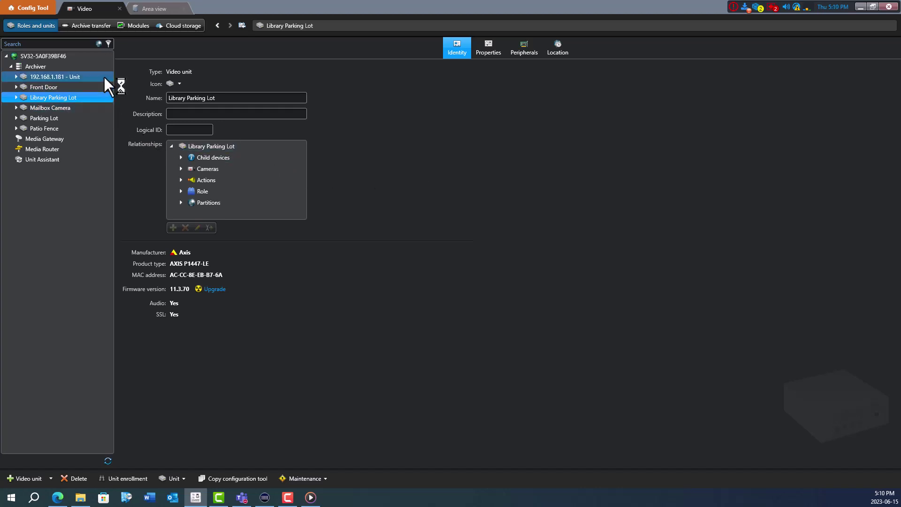
click(74, 475)
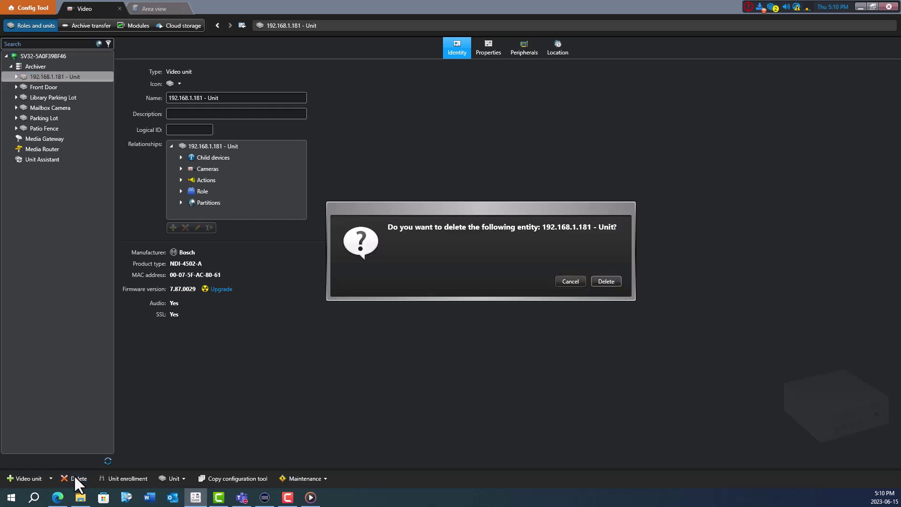
click(616, 282)
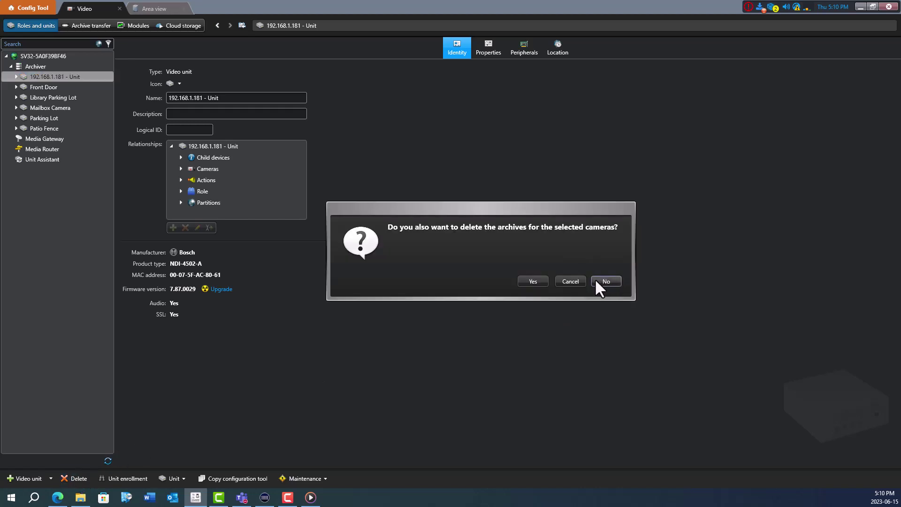
click(596, 280)
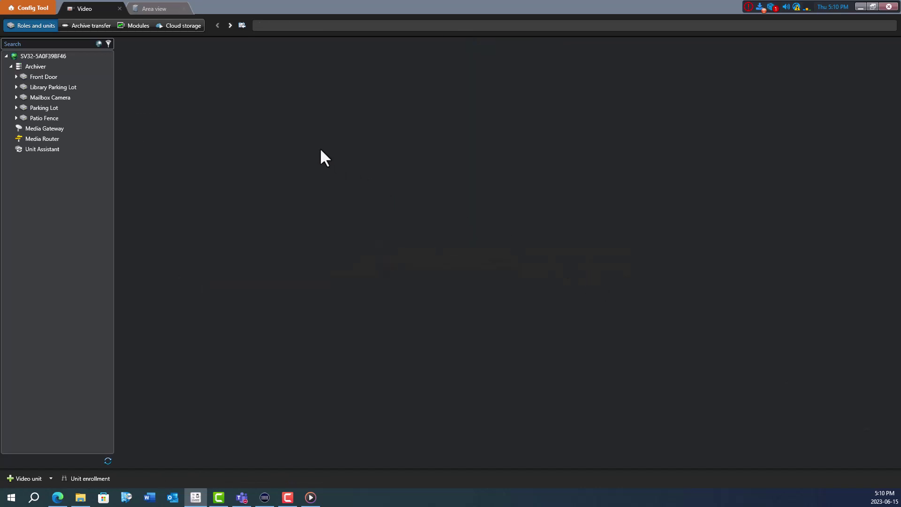
In Area view, expand Genetec HQ USA and Maryland Area, then select 192.168.1.181 - Camera - 01
click(151, 7)
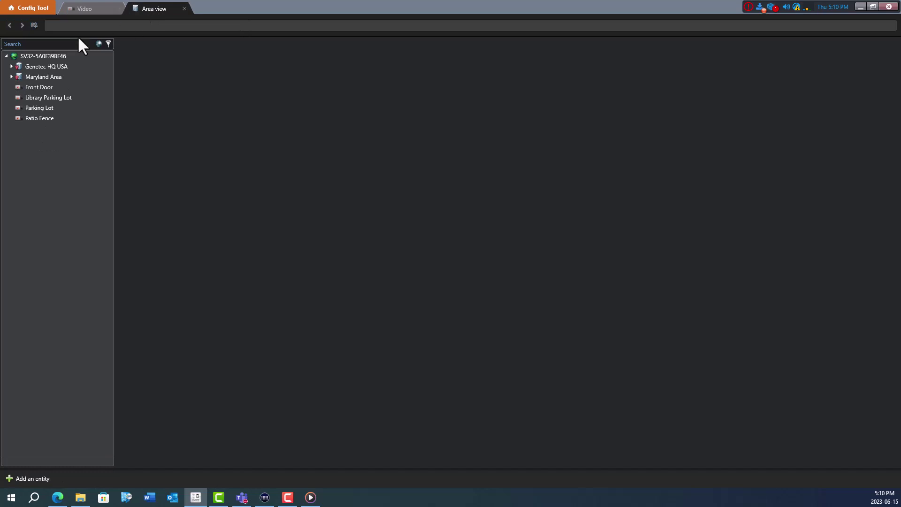
click(7, 66)
click(10, 66)
click(10, 86)
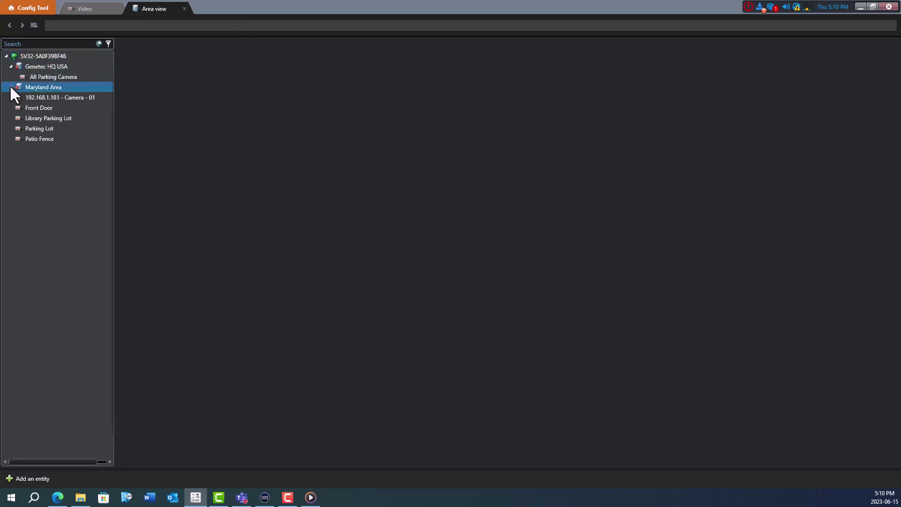
click(45, 108)
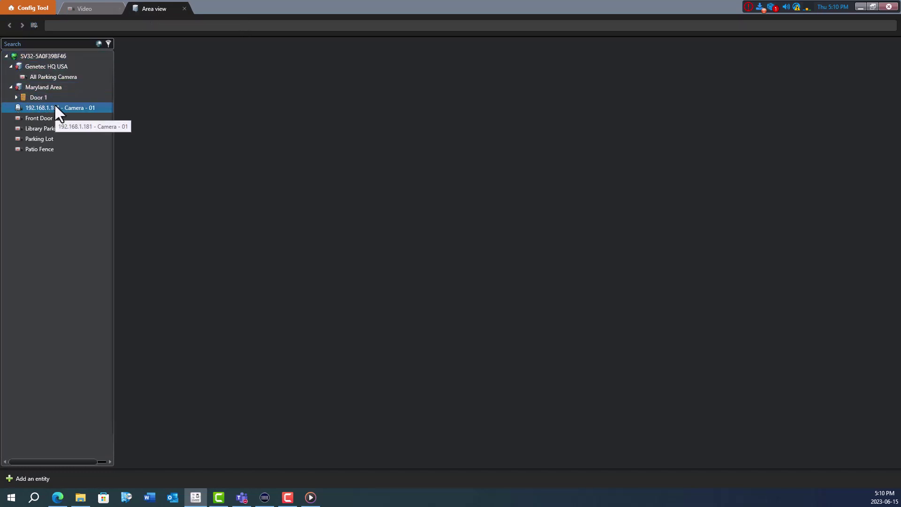